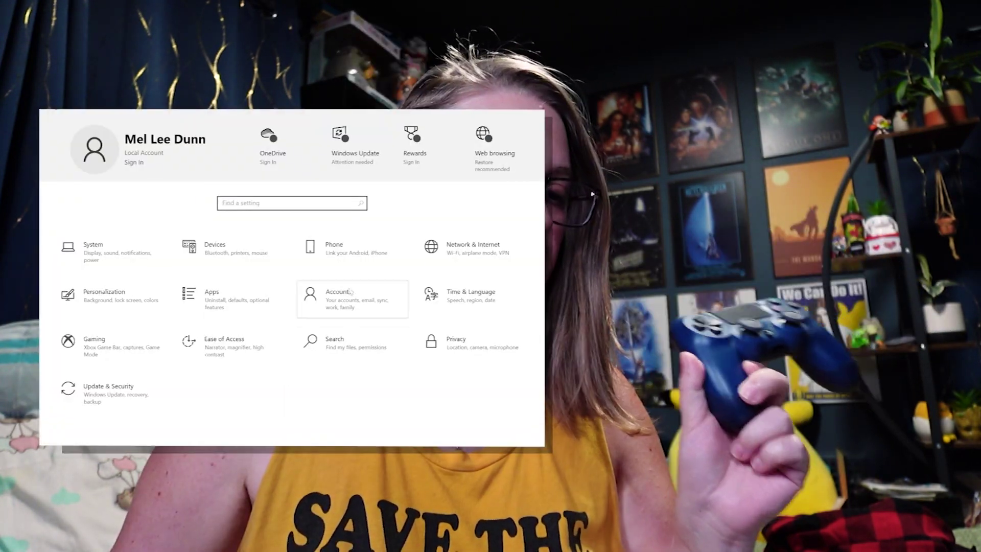
Check that the Wireless Controller shows as connected under Bluetooth & other devices
click(227, 259)
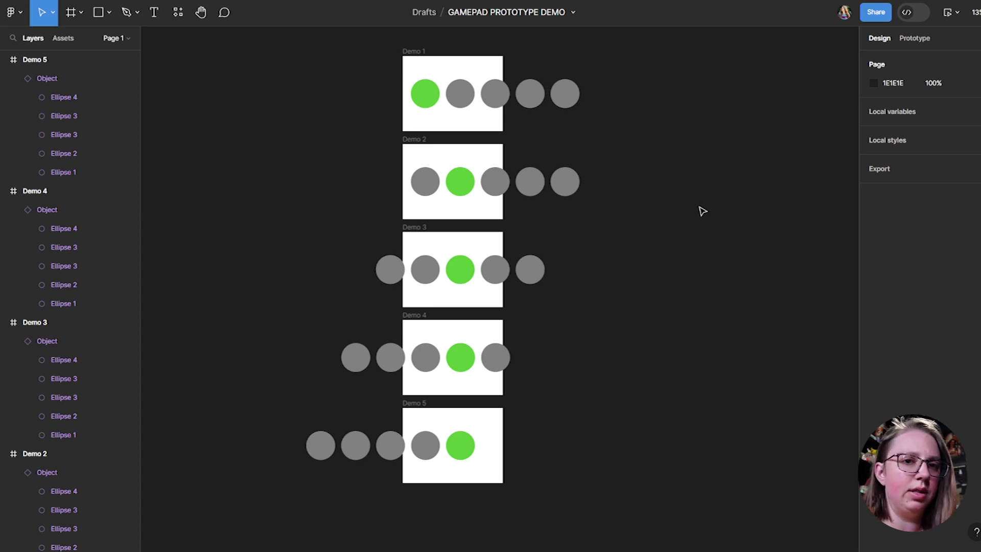
Link Demo 1 to Demo 2 with a Key/Gamepad DPad Right trigger and Smart animate transition
click(426, 58)
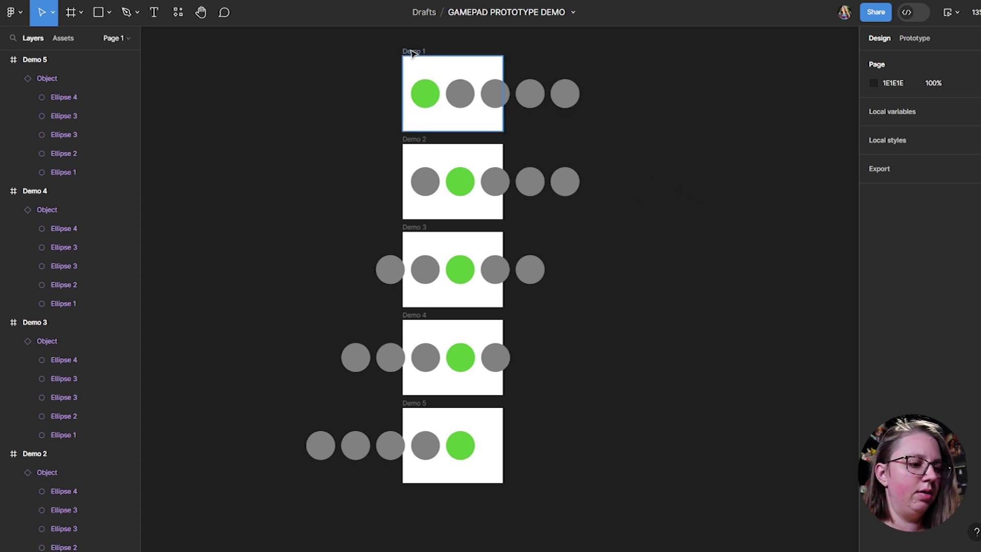
click(920, 38)
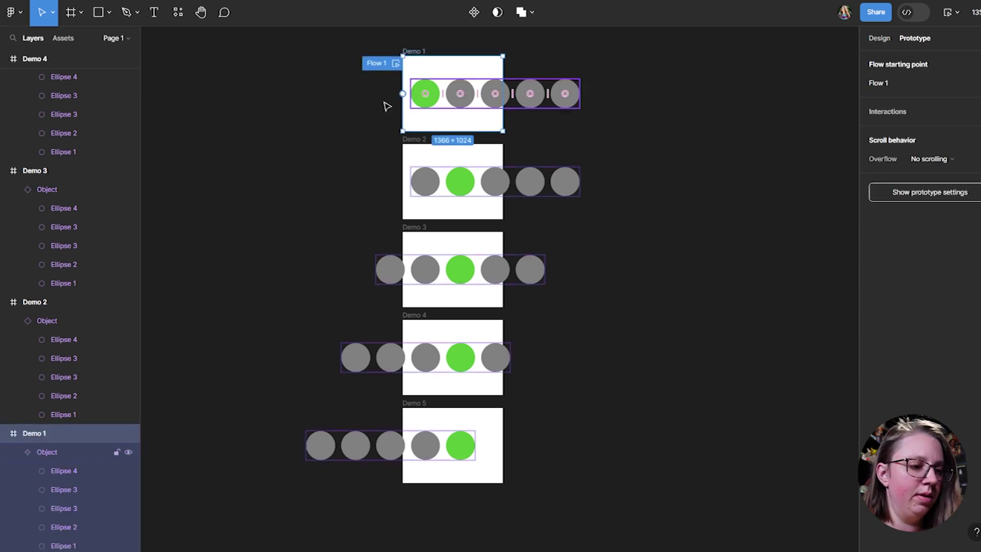
drag(402, 94, 415, 181)
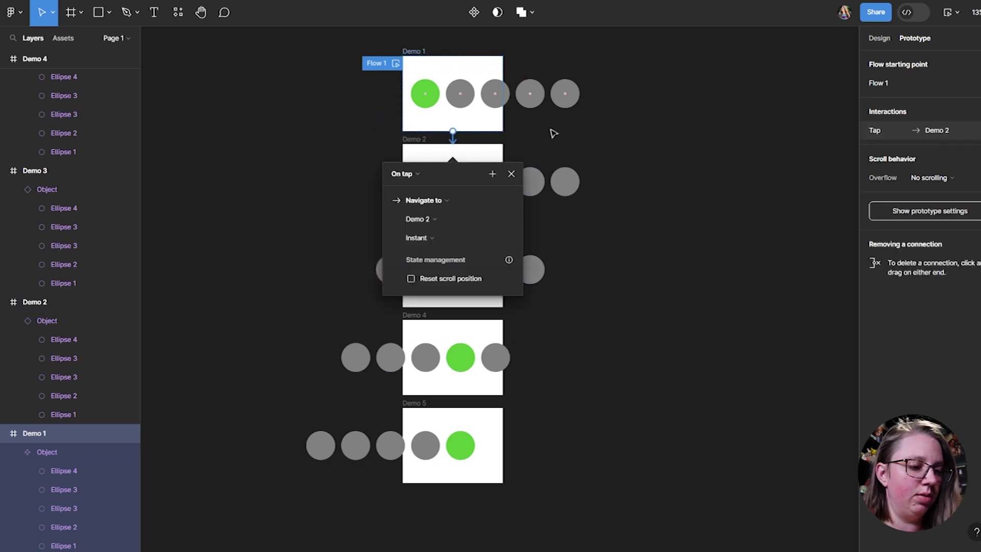
click(414, 180)
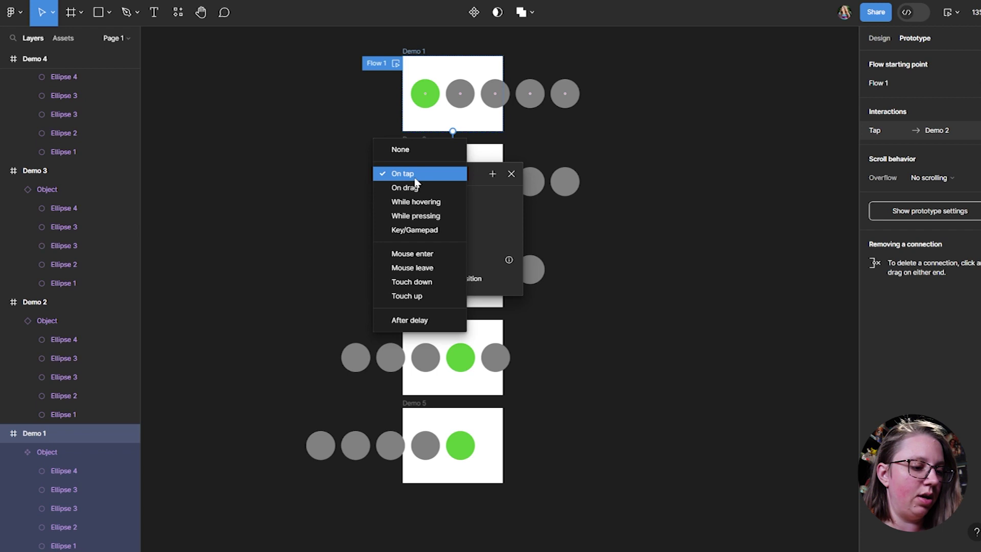
click(432, 230)
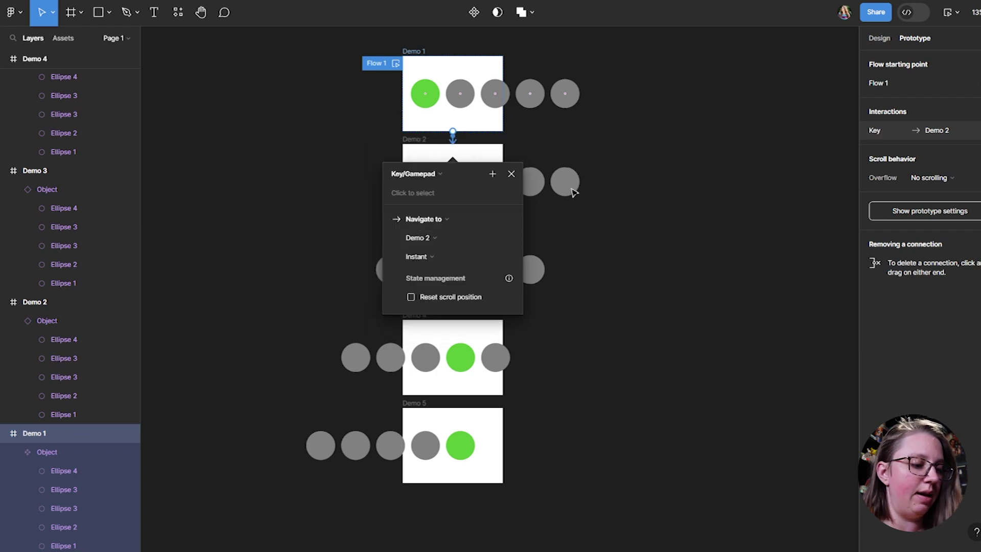
click(430, 193)
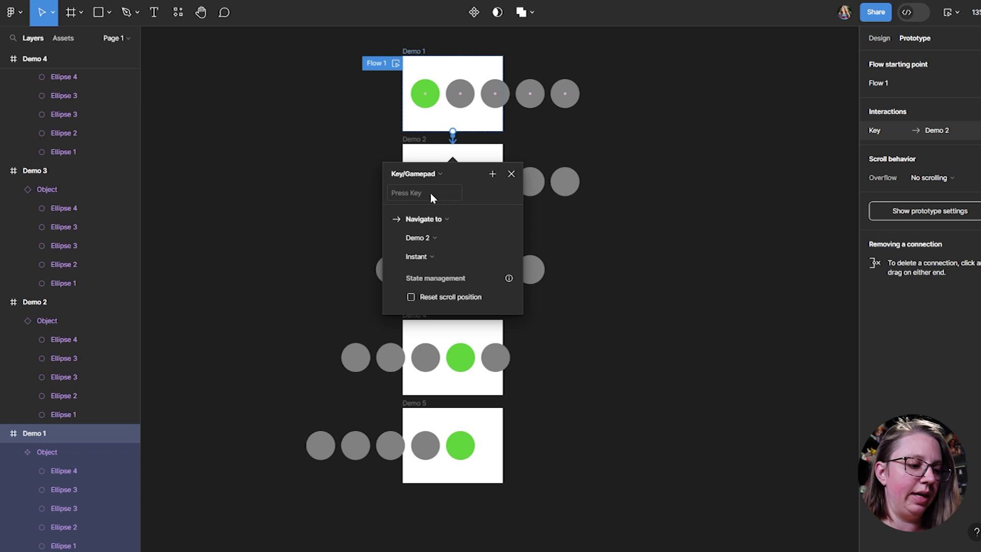
key(Right)
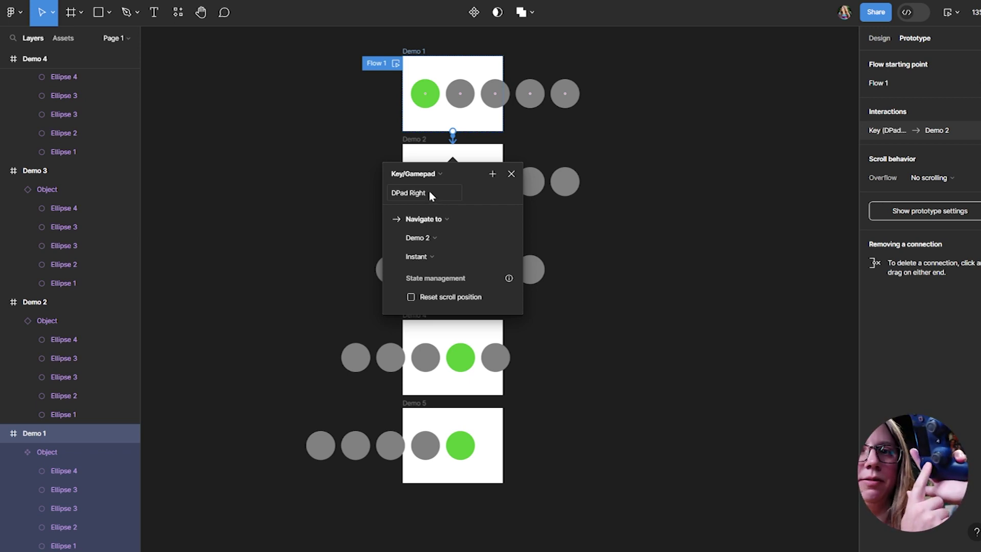
click(440, 258)
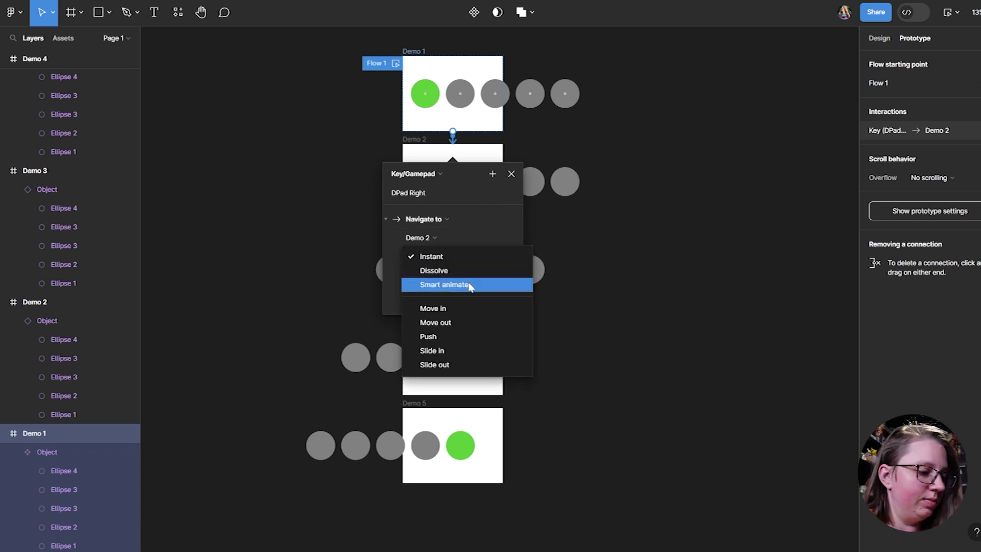
click(470, 285)
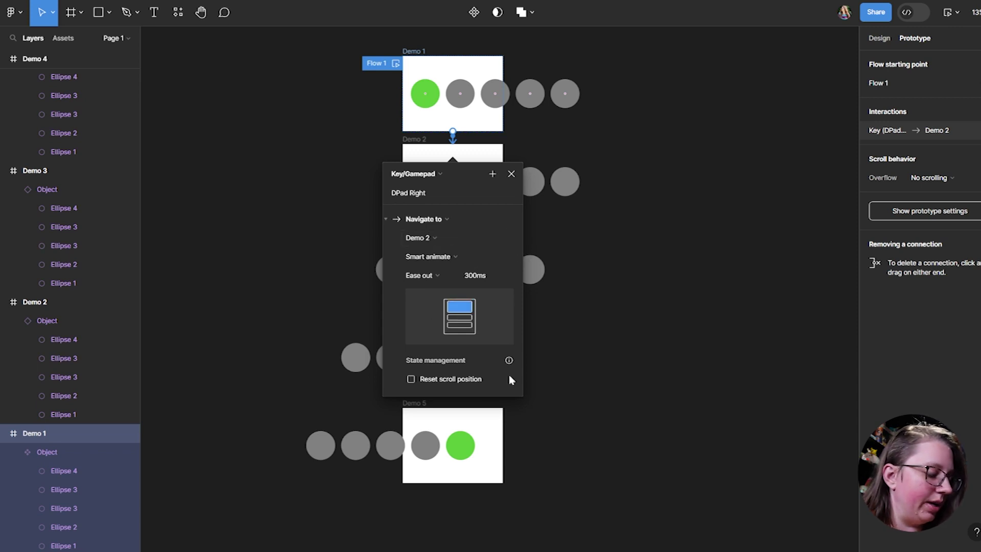
click(616, 264)
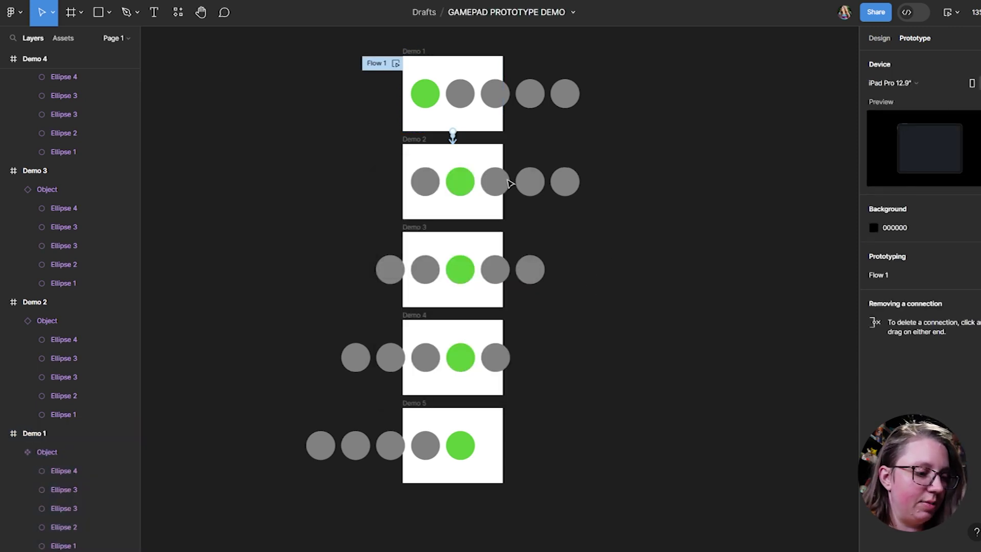
Connect Demo 2 back to Demo 1, triggered by Key/Gamepad DPad Left
click(408, 140)
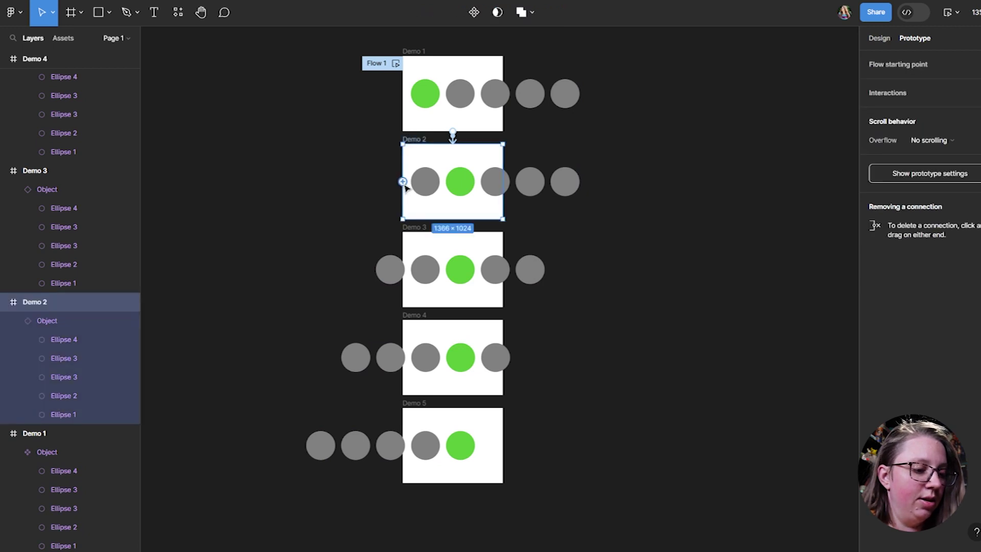
drag(403, 182, 409, 97)
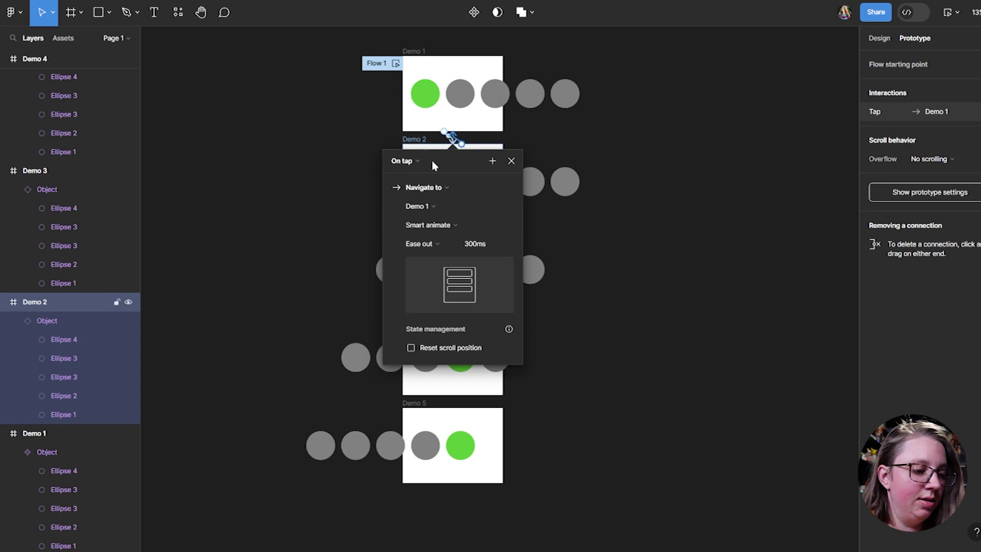
click(404, 161)
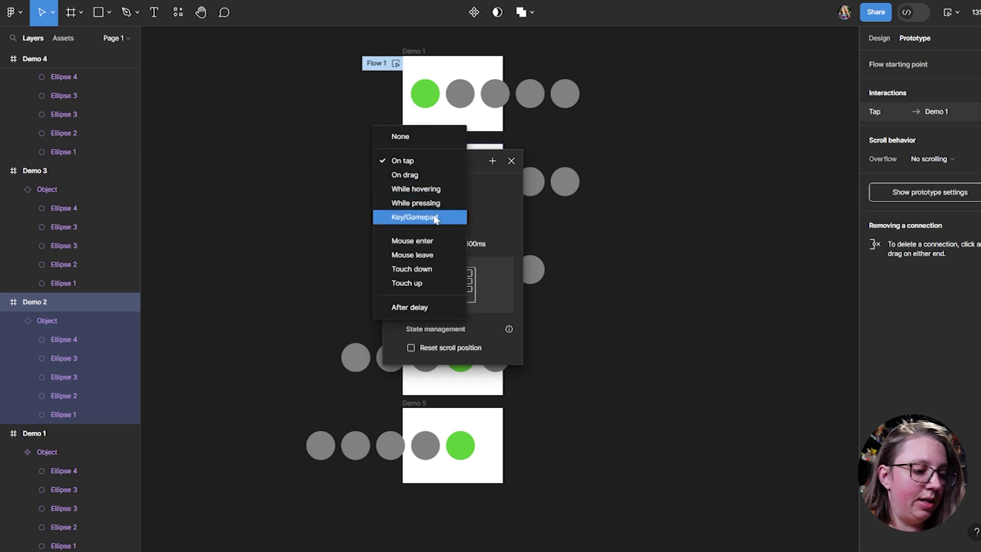
click(434, 217)
click(427, 179)
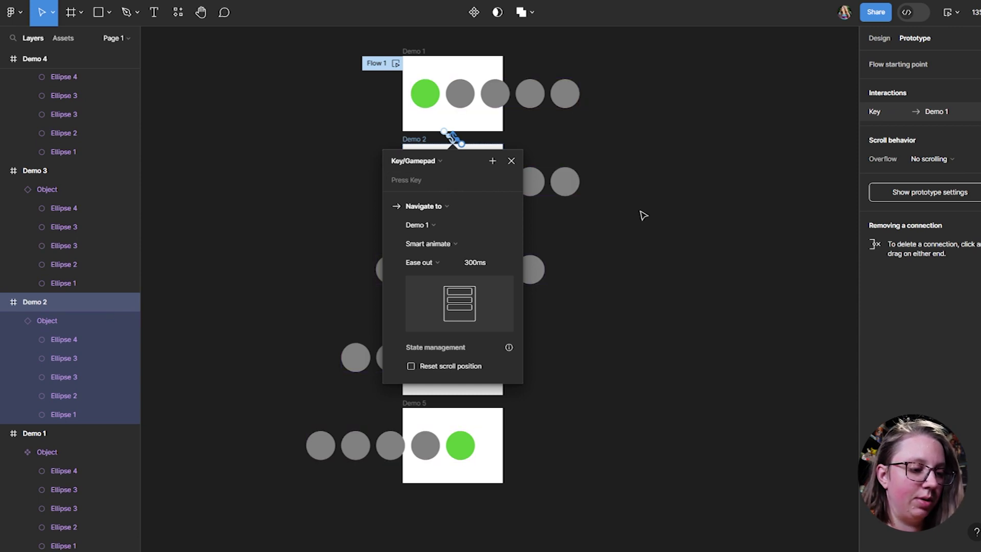
key(Left)
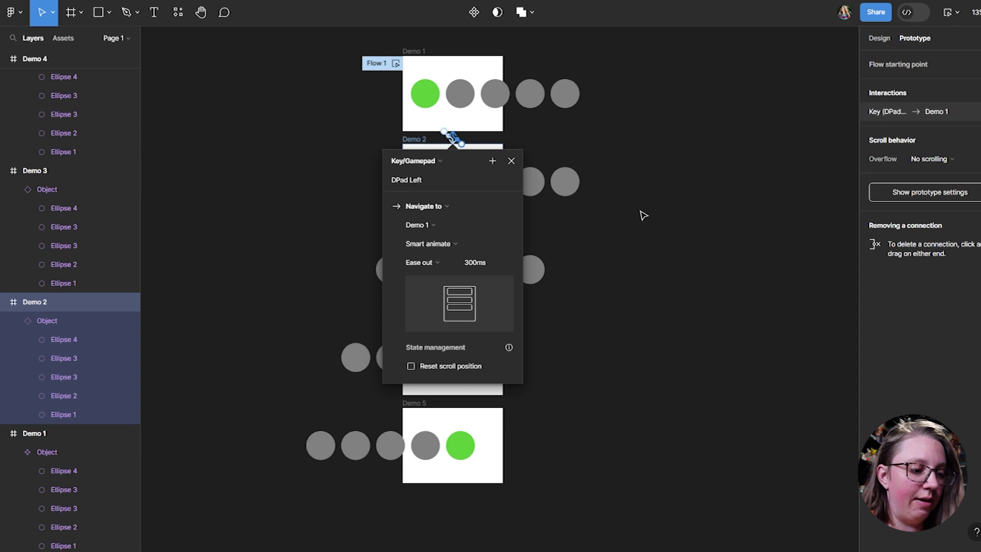
click(611, 164)
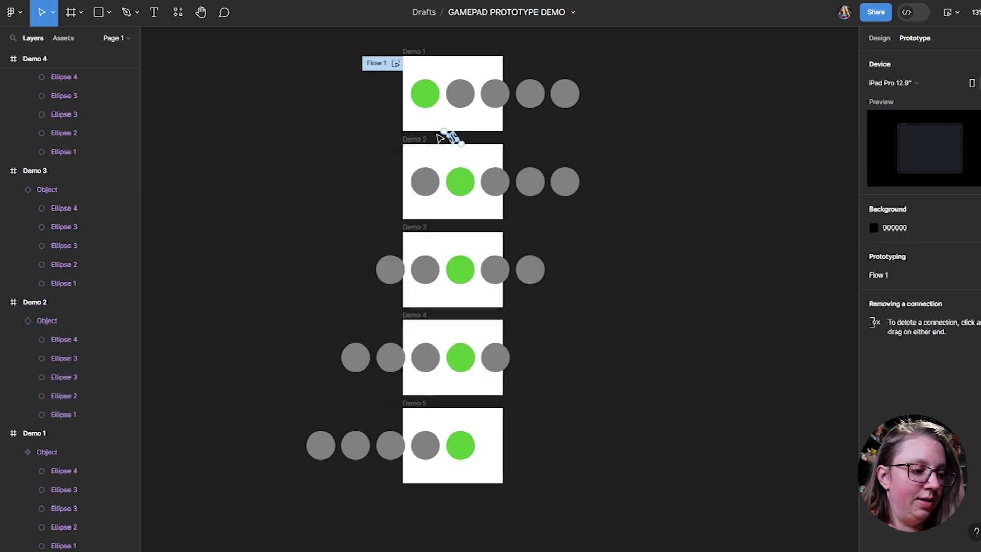
click(412, 145)
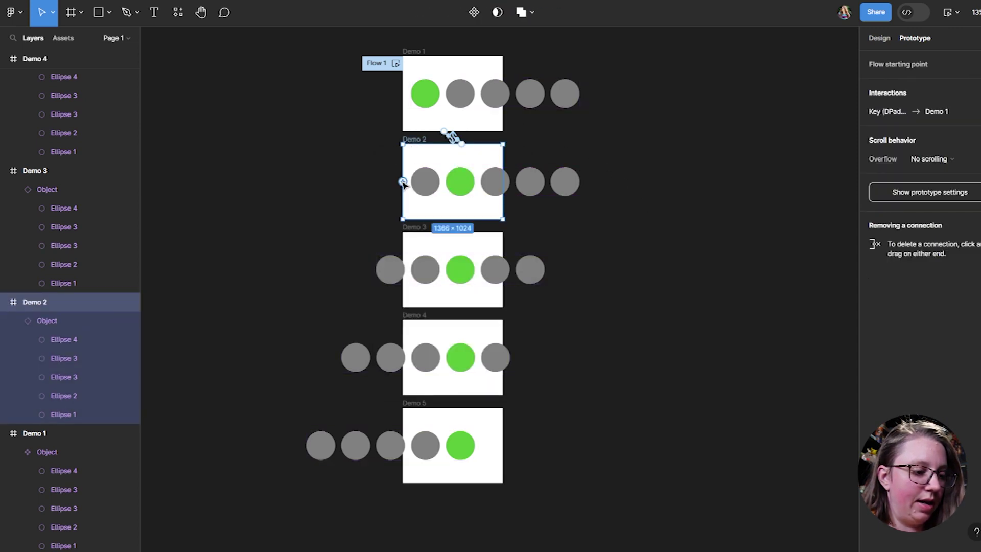
Connect Demo 2 forward to Demo 3 with a Key/Gamepad DPad Right trigger
drag(403, 182, 434, 253)
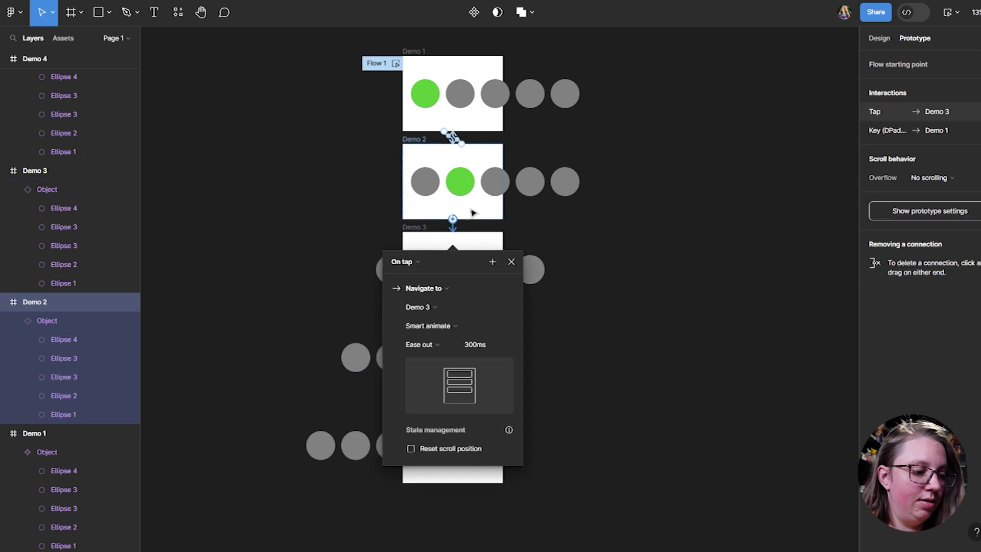
click(411, 263)
click(436, 319)
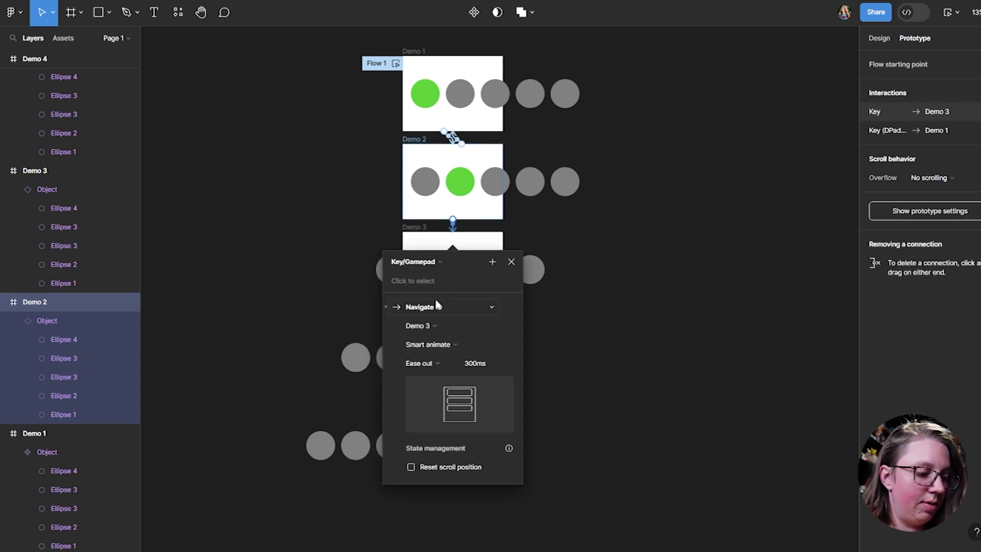
key(Right)
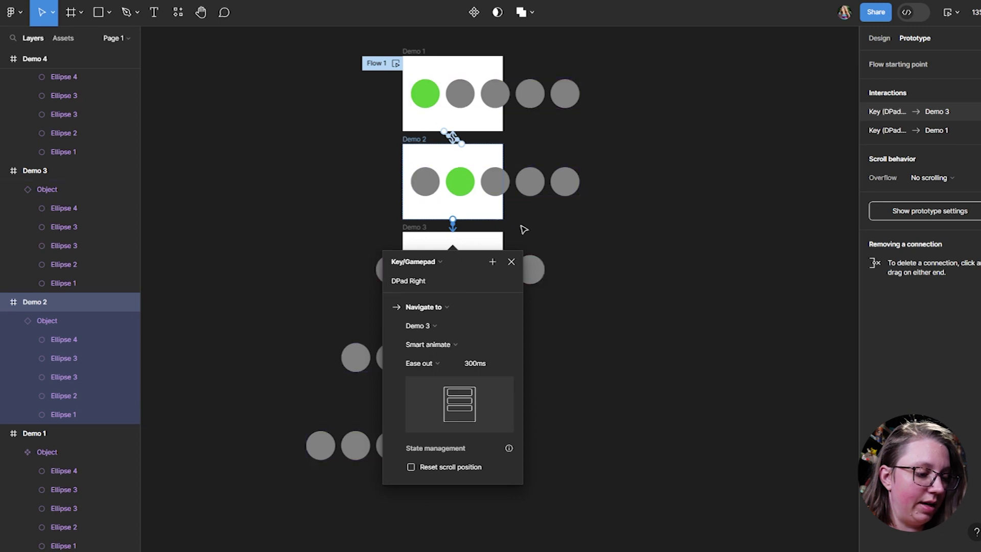
Connect Demo 3 back to Demo 2 with a Key/Gamepad DPad Left trigger
click(414, 226)
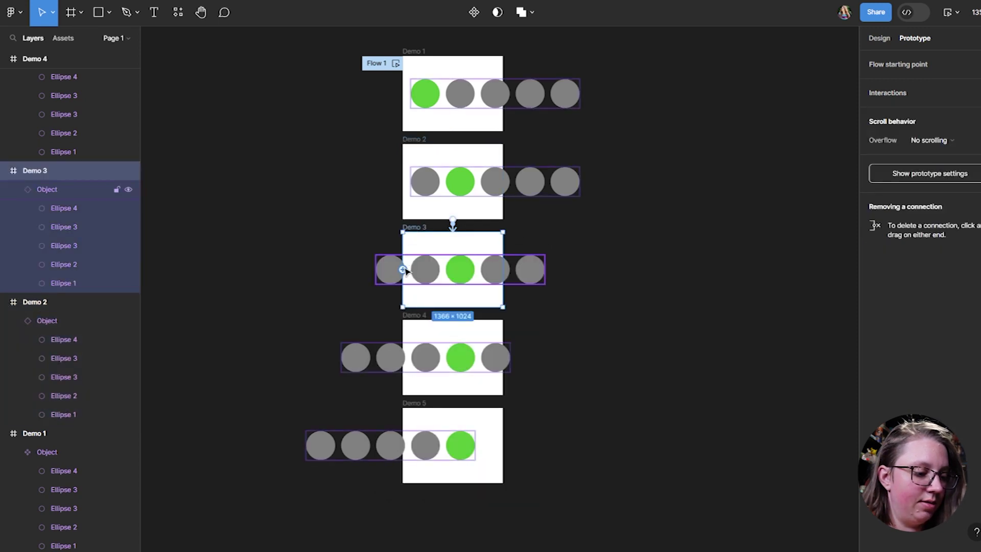
drag(403, 269, 424, 181)
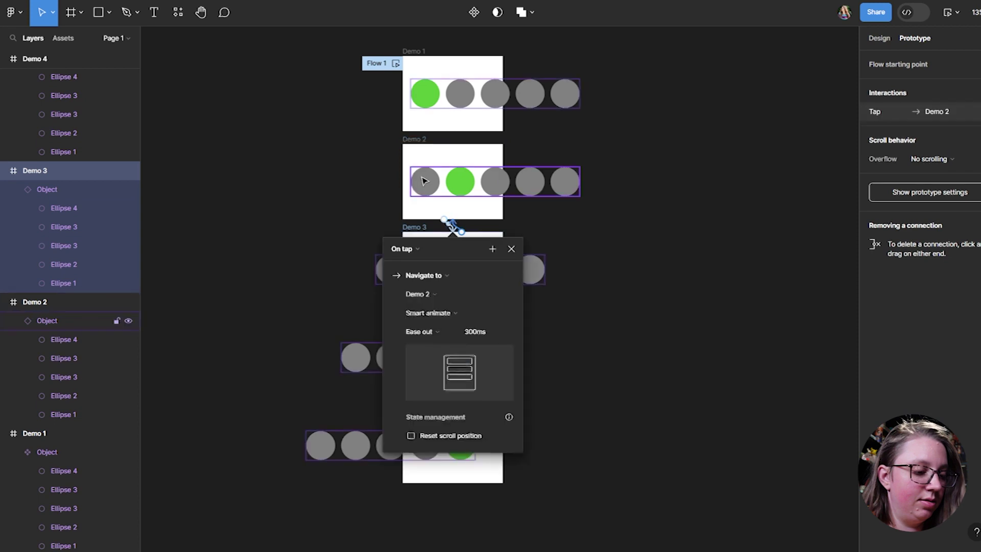
click(406, 250)
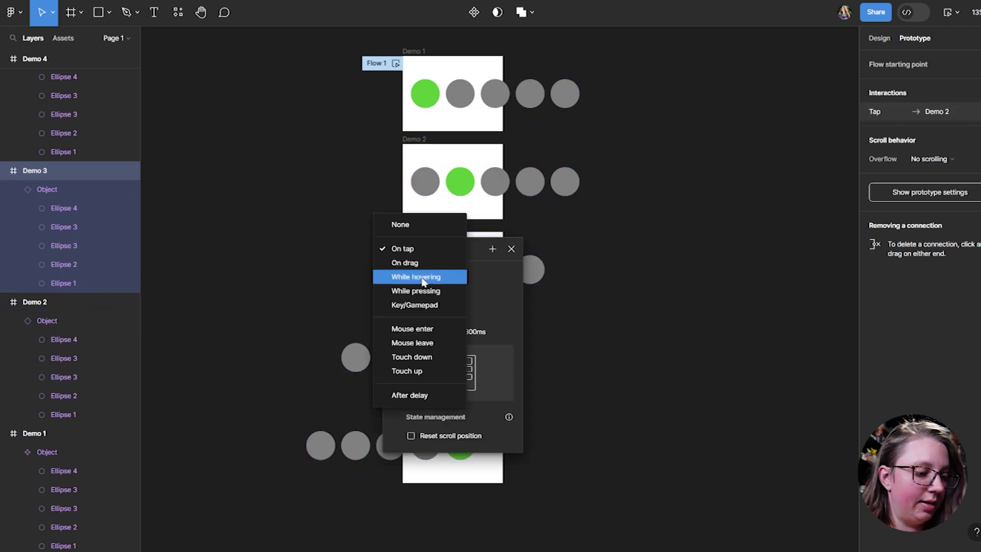
click(423, 306)
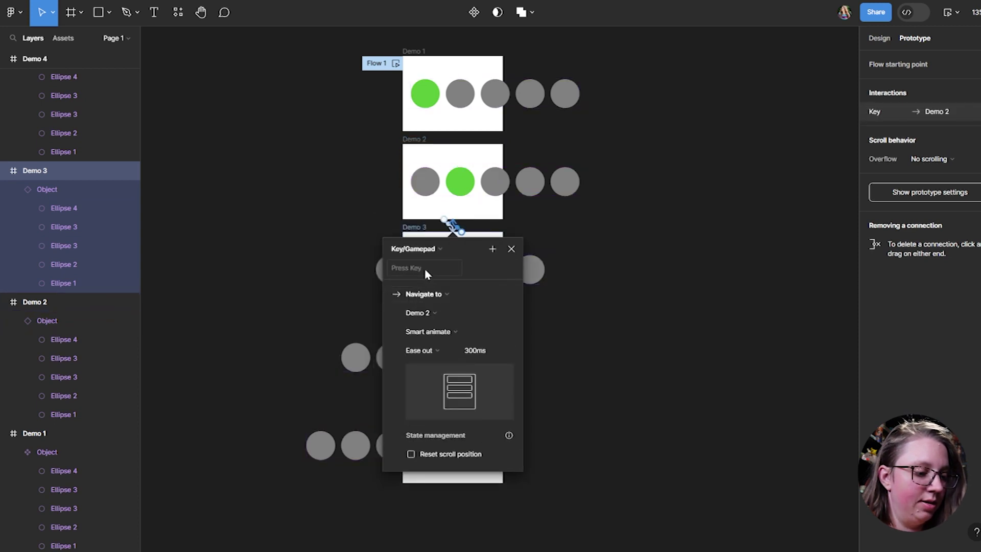
key(Left)
click(313, 257)
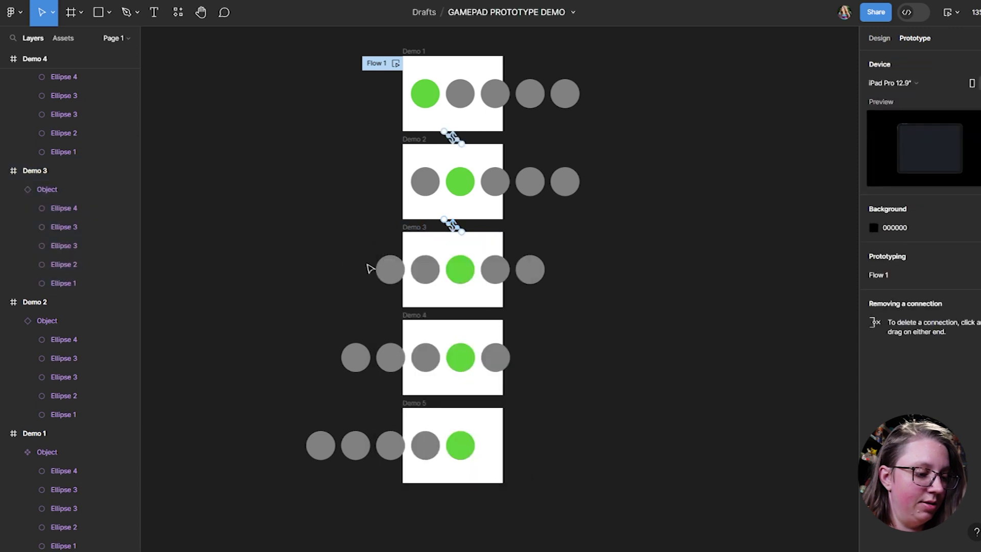
Connect Demo 3 to Demo 4 with a Key/Gamepad DPad Right trigger
click(410, 239)
drag(517, 256, 414, 347)
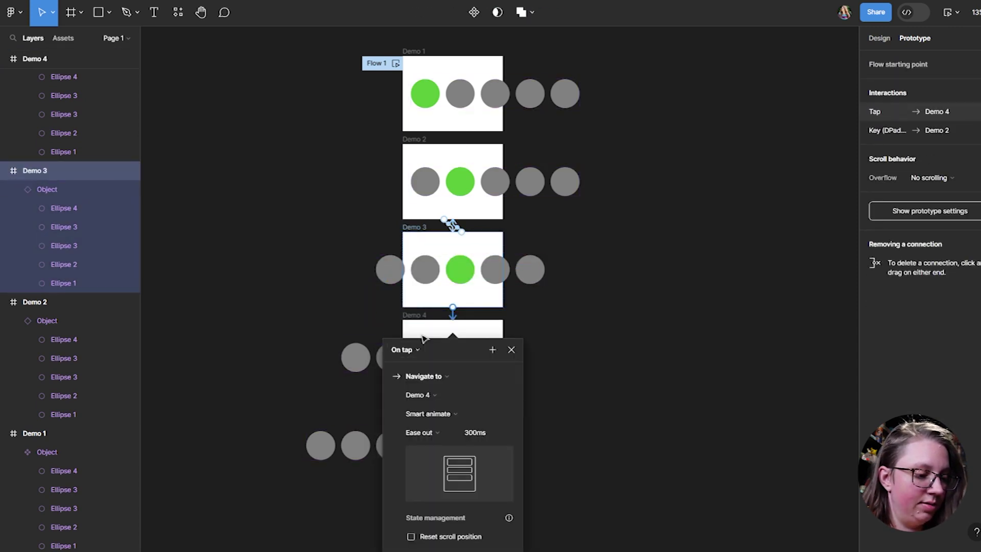
click(418, 350)
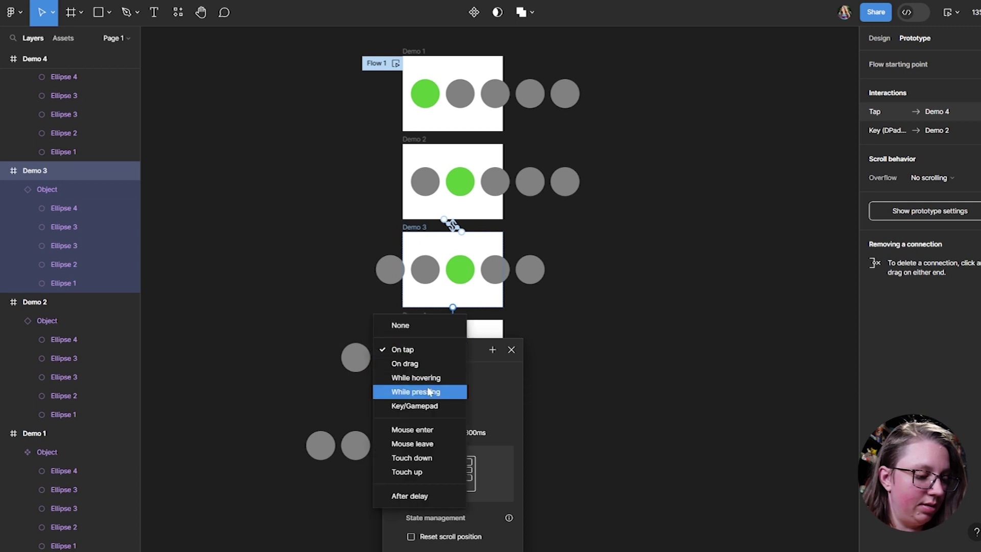
click(428, 406)
click(436, 372)
key(Right)
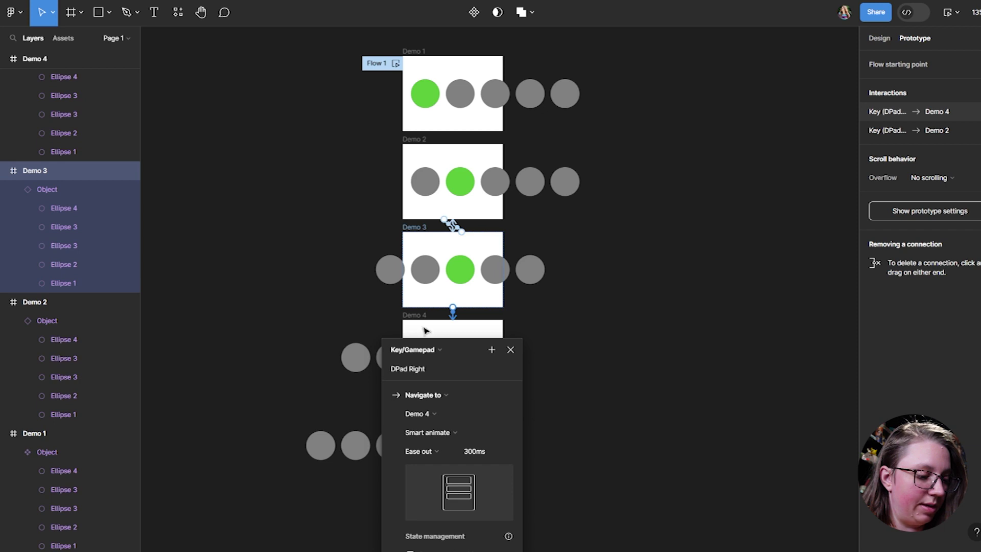
click(411, 315)
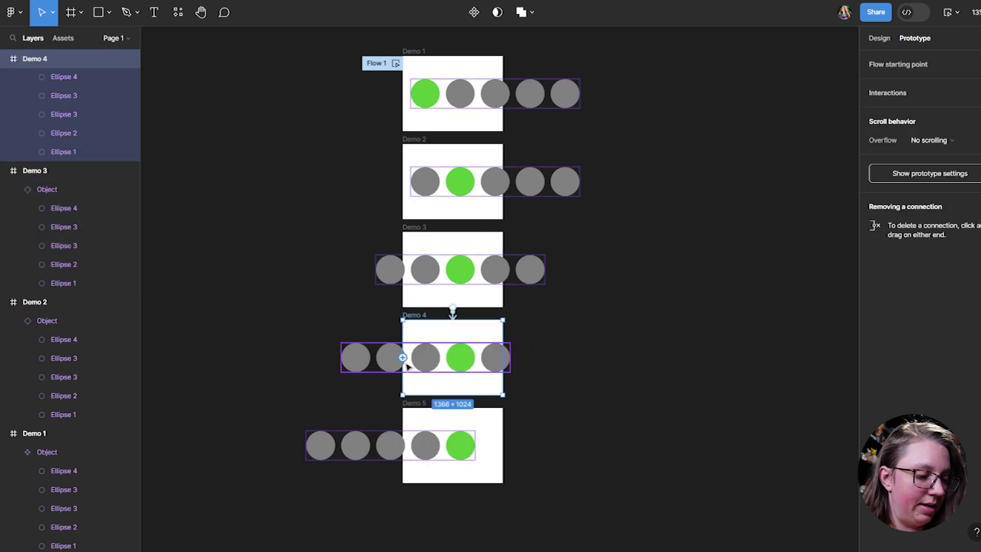
Add a prototype connection from Demo 4 back to Demo 3
drag(401, 352, 418, 273)
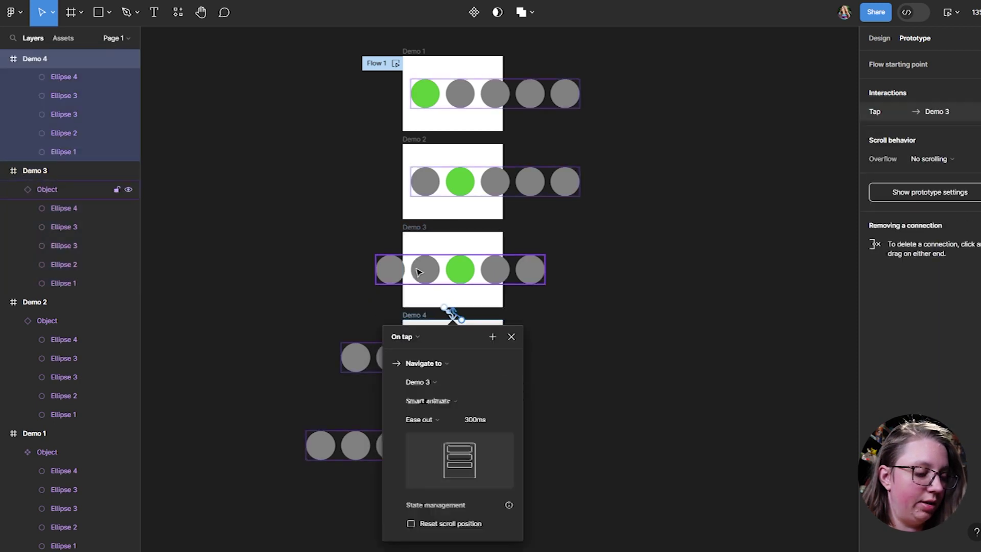
click(447, 342)
click(565, 383)
scroll(564, 383, up, 2)
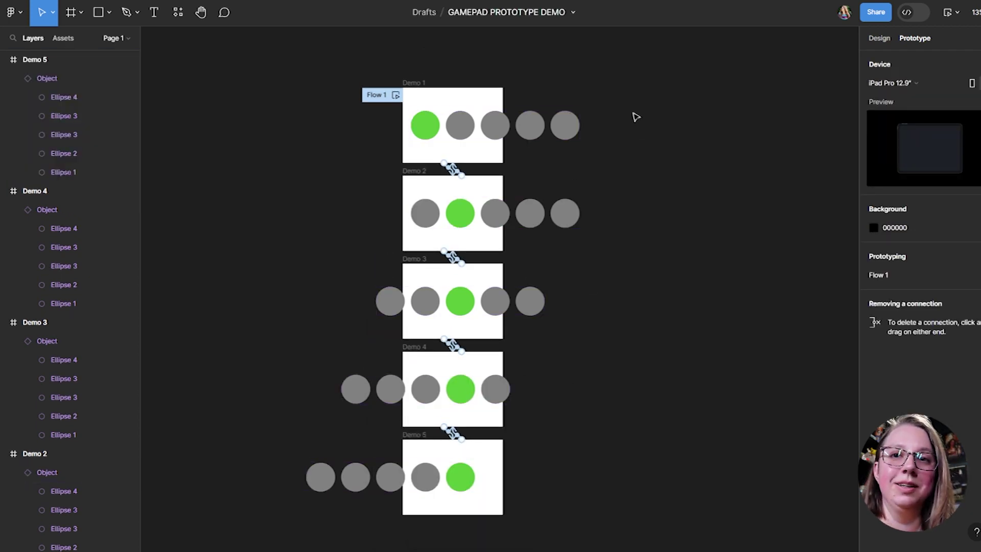
Preview the prototype from Demo 1, moving and enlarging the preview window
click(412, 82)
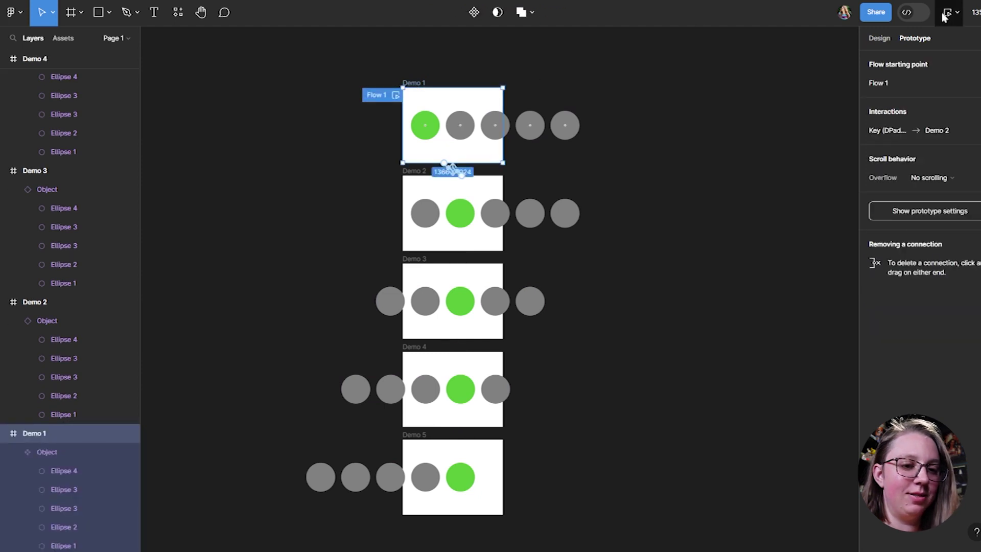
click(944, 15)
drag(312, 51, 445, 79)
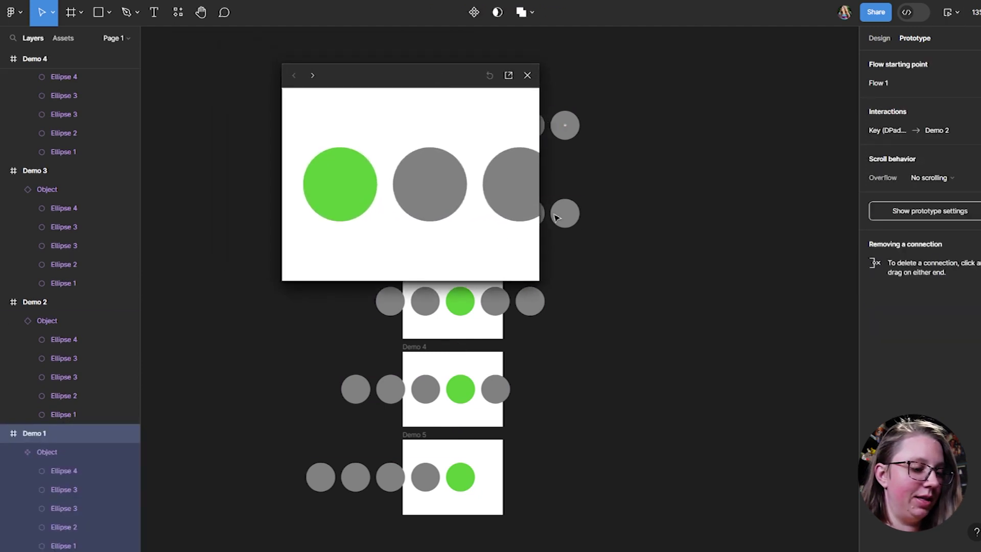
click(547, 286)
drag(537, 279, 617, 327)
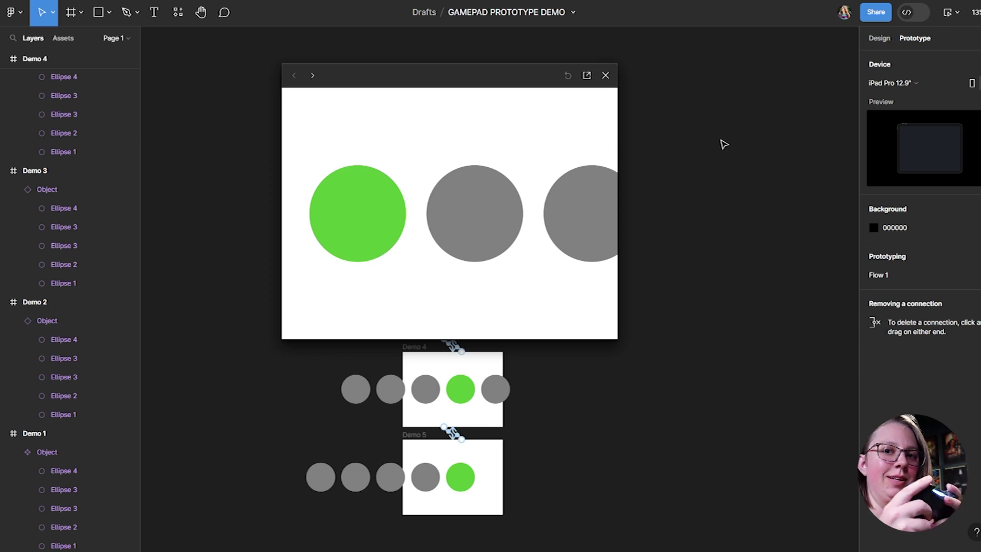
Press D-pad Right twice and Left once to move the green highlight along the circles
key(Right)
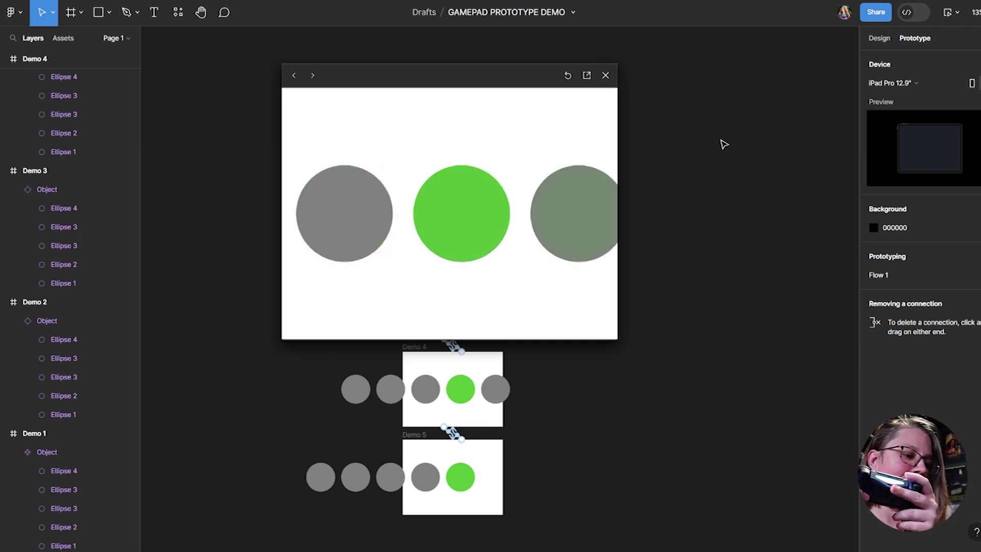
key(Right)
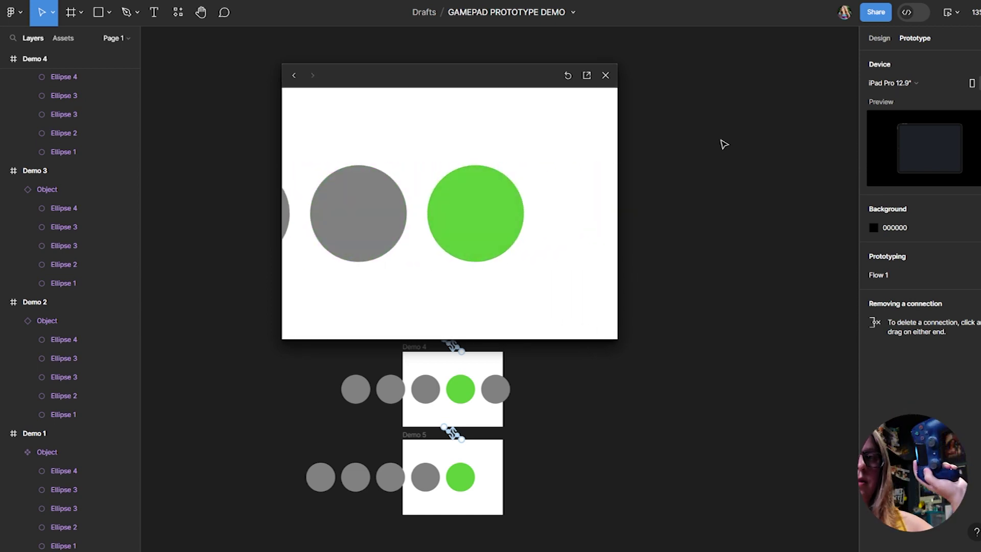
key(Left)
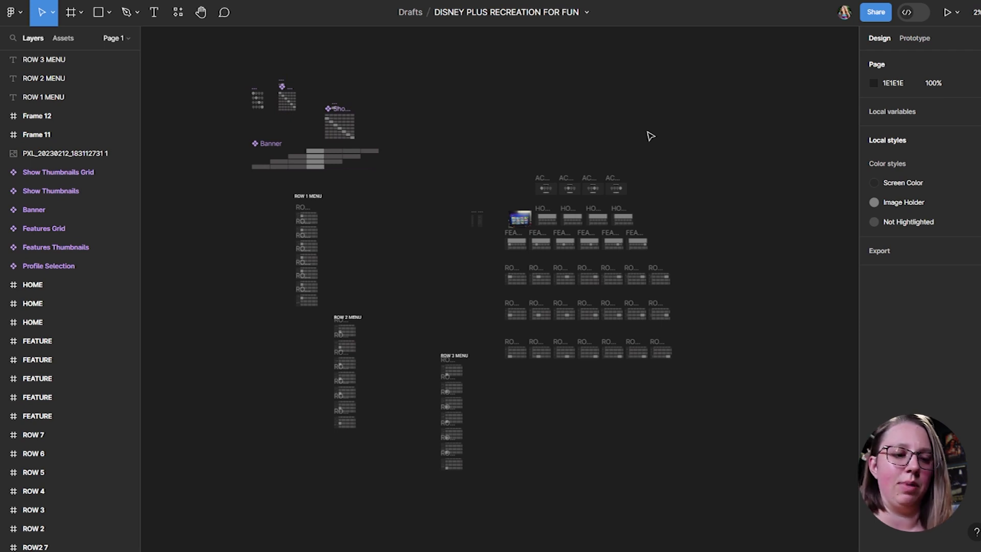
Preview the Disney Plus draft, D-pad across the profiles, and select the third one
click(956, 10)
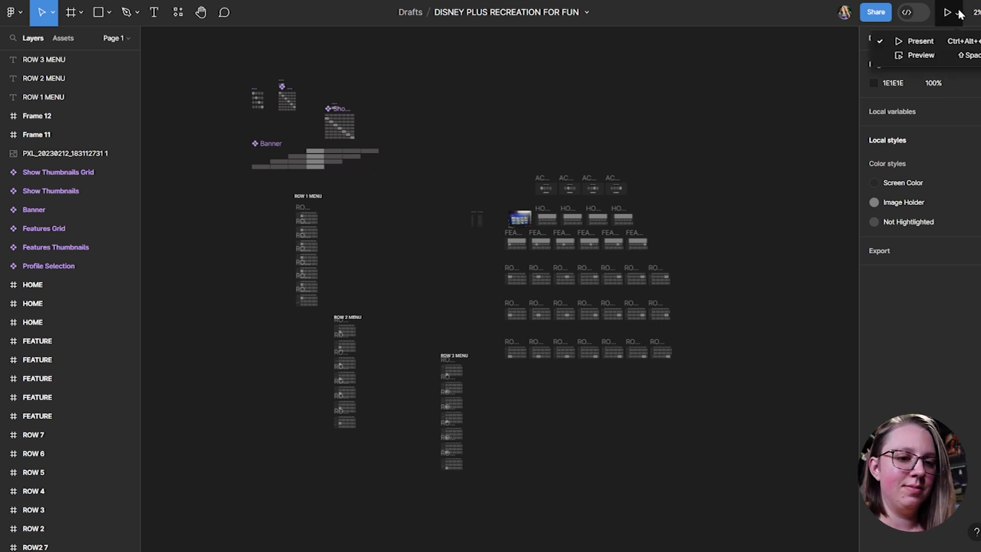
click(937, 57)
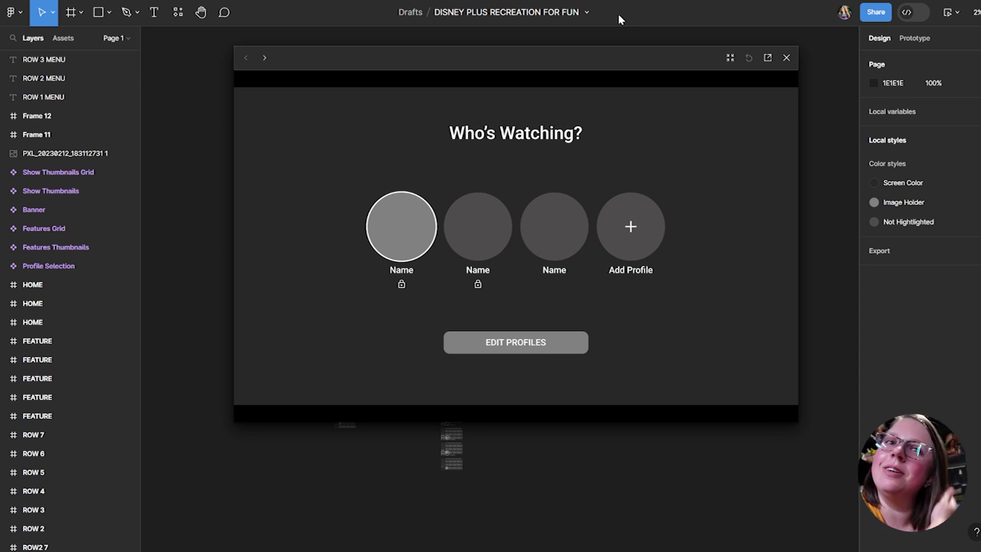
key(Right)
key(Left)
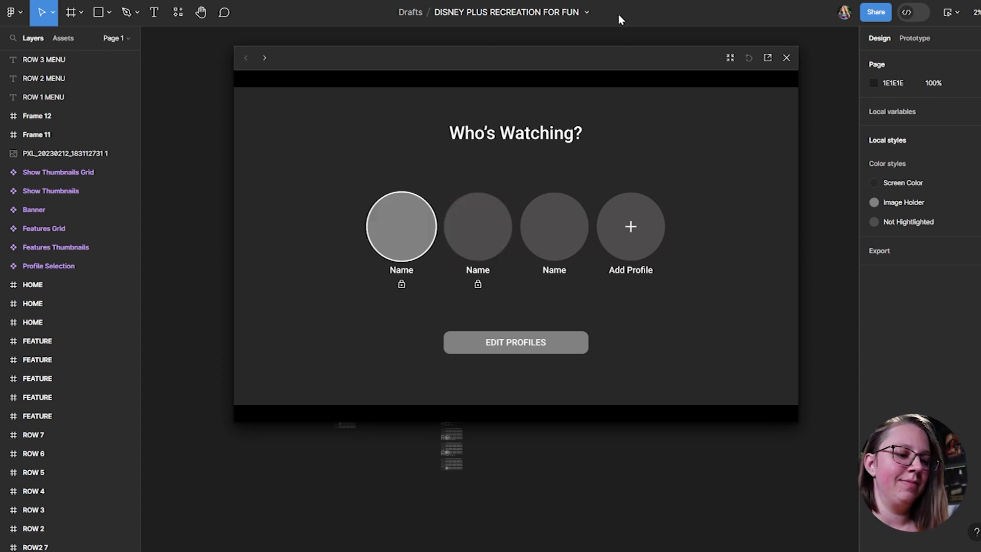
key(Right)
key(Right)
key(Left)
key(Left)
key(Right)
key(Right)
key(Right)
key(Left)
key(Left)
key(Left)
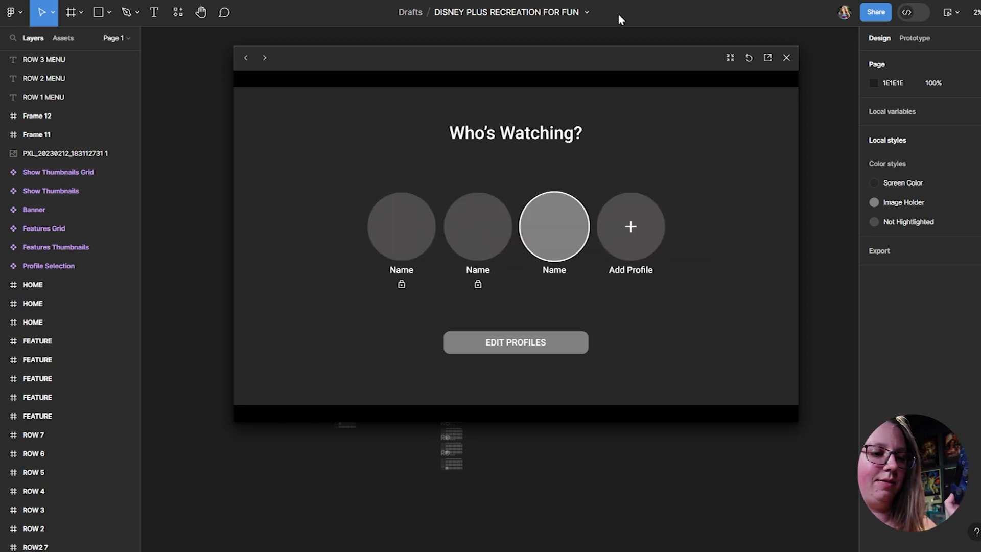
key(Right)
key(Right)
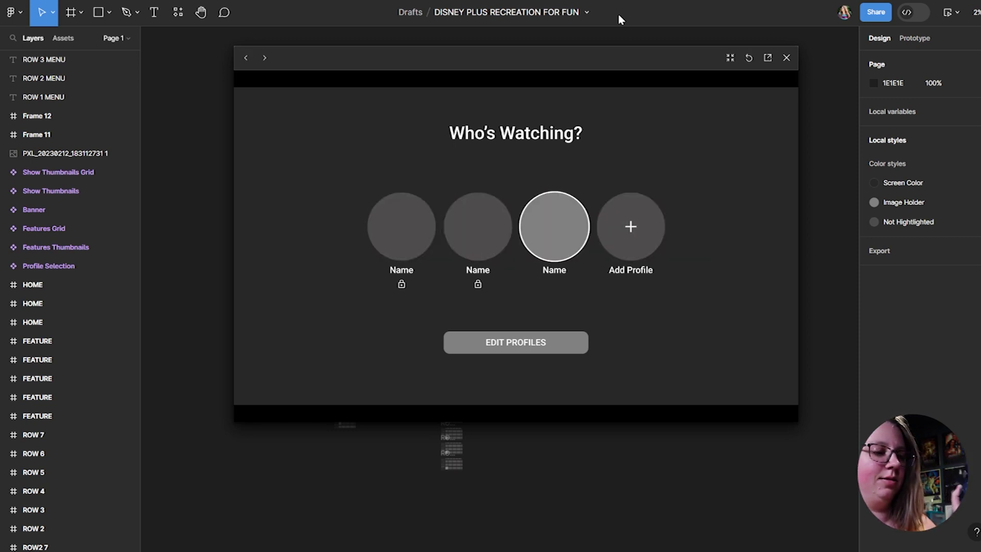
key(Return)
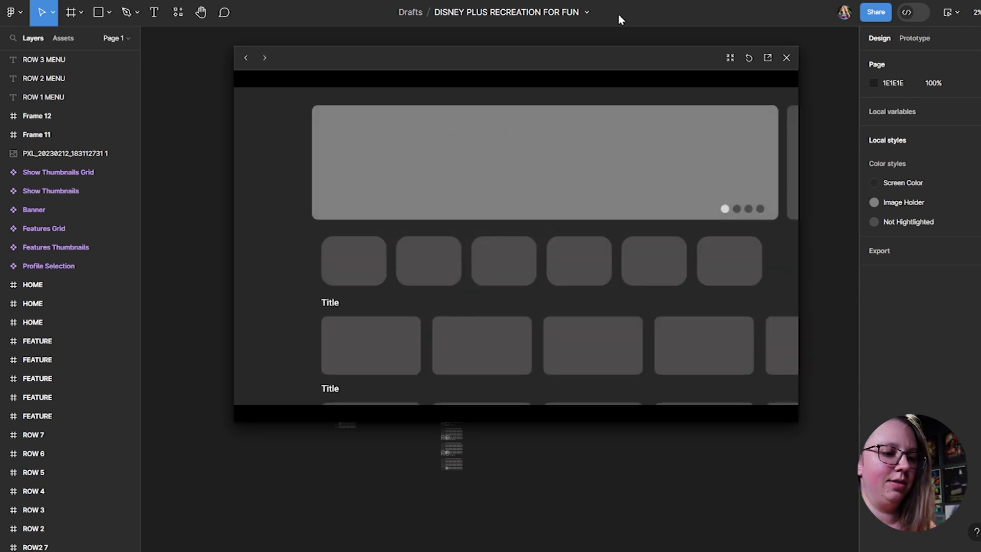